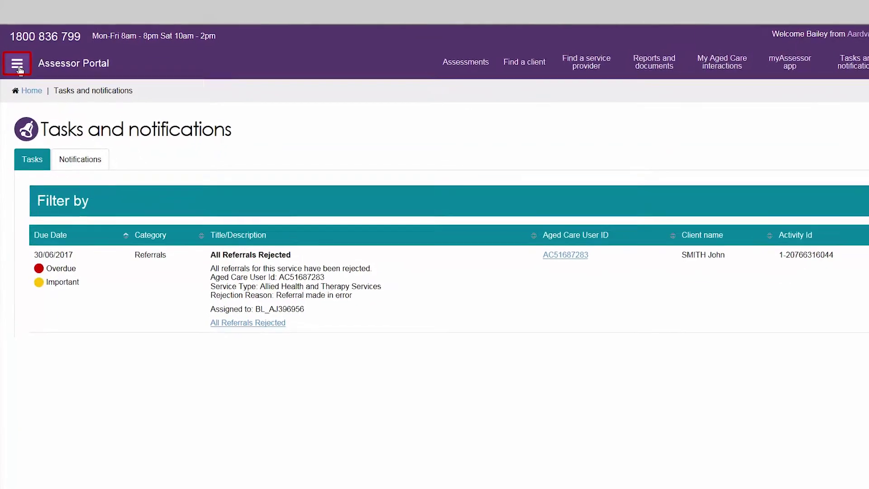
# Switch to the Notifications list and select the first two notification rows
pyautogui.click(19, 72)
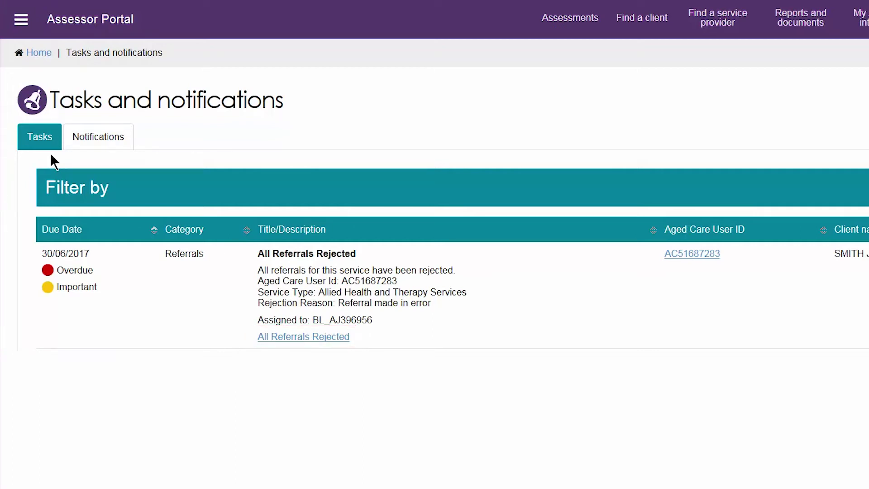
pyautogui.click(82, 141)
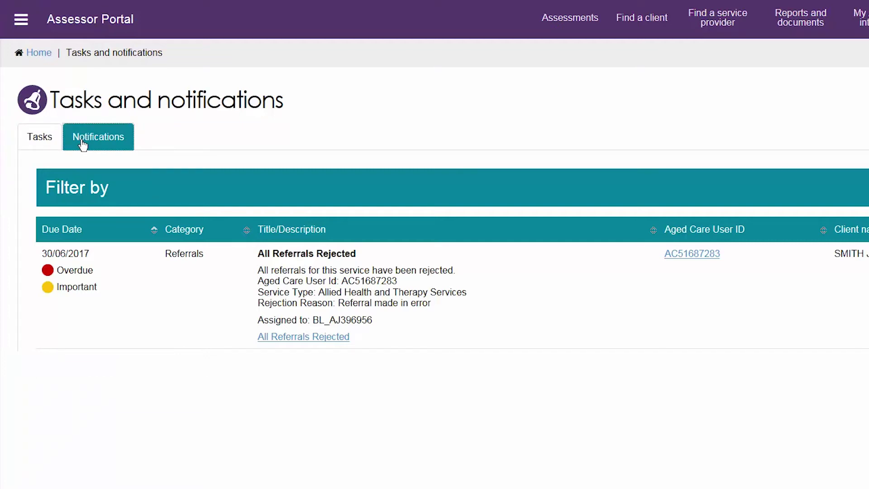
pyautogui.scroll(-2, 568, 322)
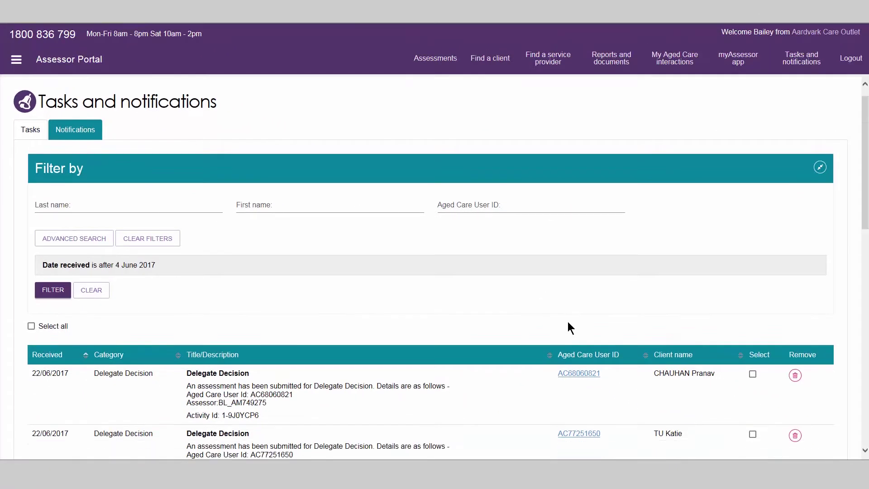
pyautogui.scroll(-1, 568, 327)
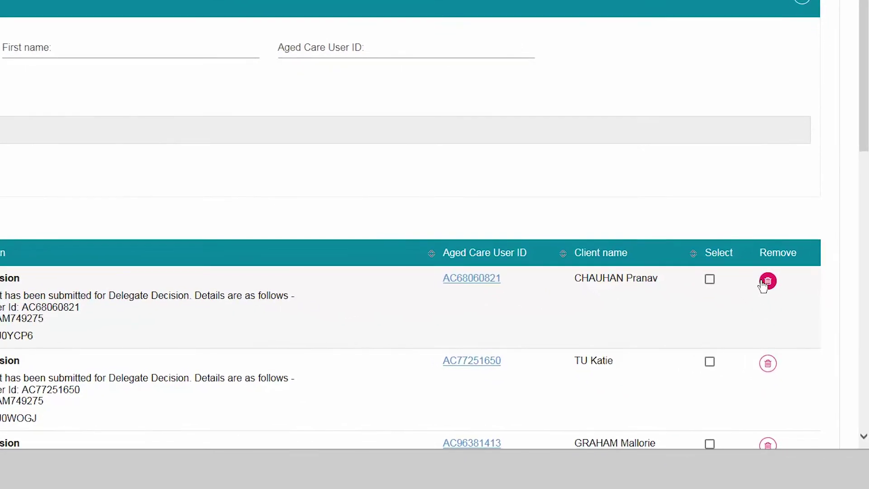
pyautogui.click(710, 280)
pyautogui.click(710, 362)
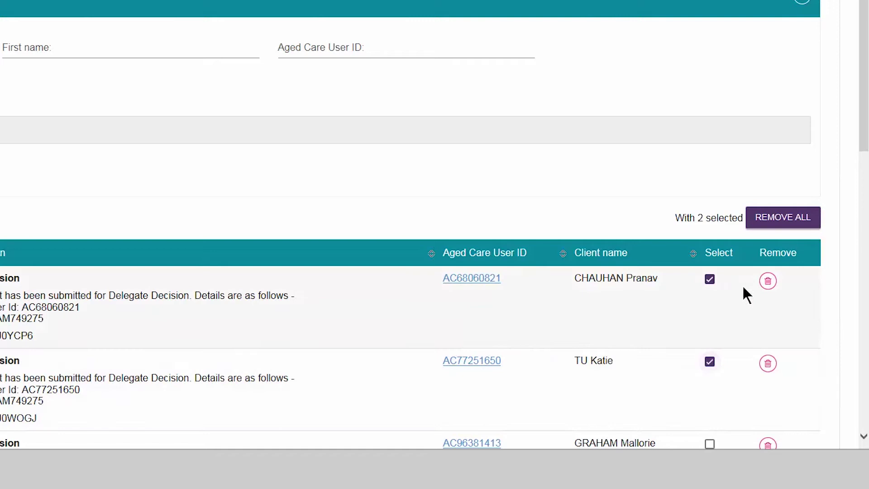
# Clear both selections and view the first notification client's tasks and notifications
pyautogui.click(777, 220)
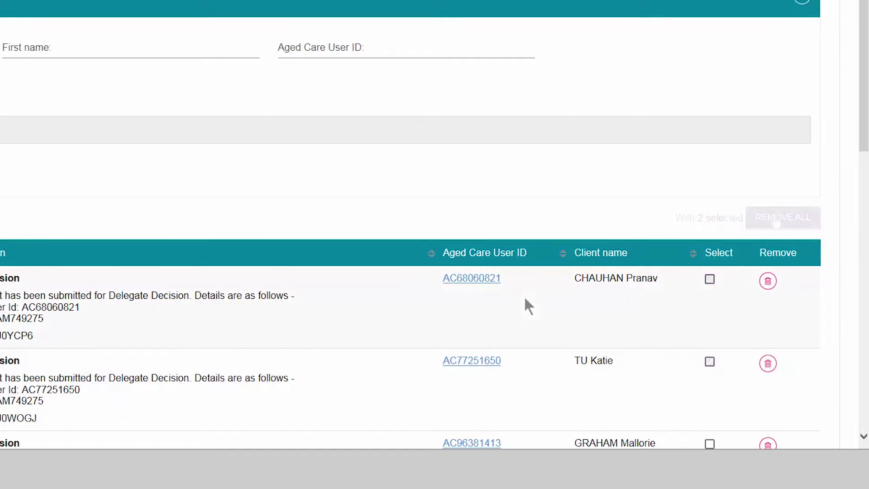
pyautogui.click(482, 281)
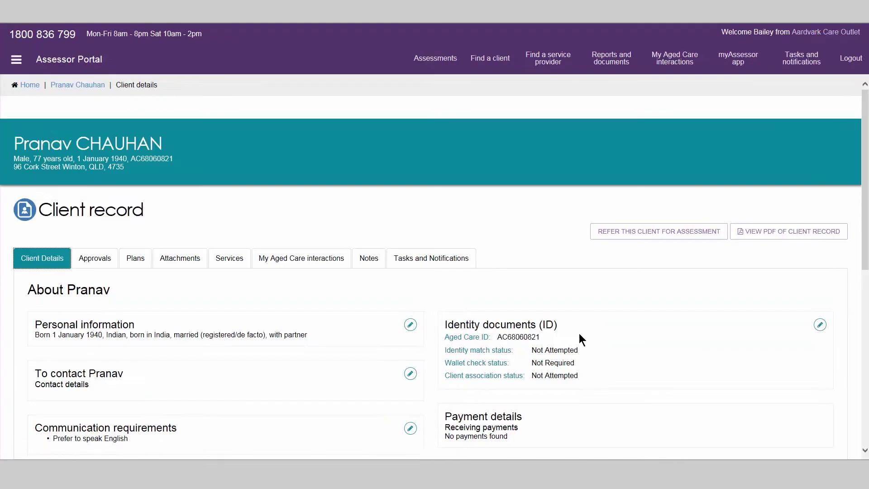
pyautogui.click(458, 262)
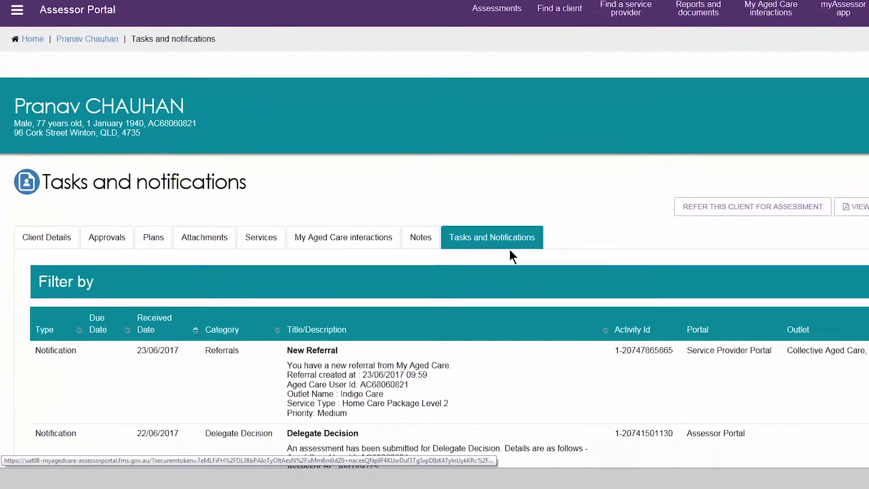
pyautogui.scroll(-2, 550, 344)
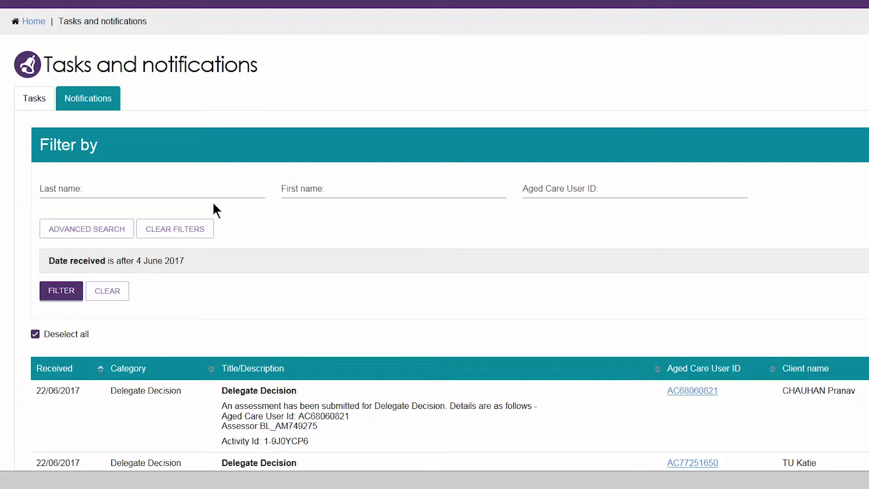
# Replace the typed client surname filter with the client's pasted Aged Care User ID
pyautogui.click(198, 193)
pyautogui.write('Ch')
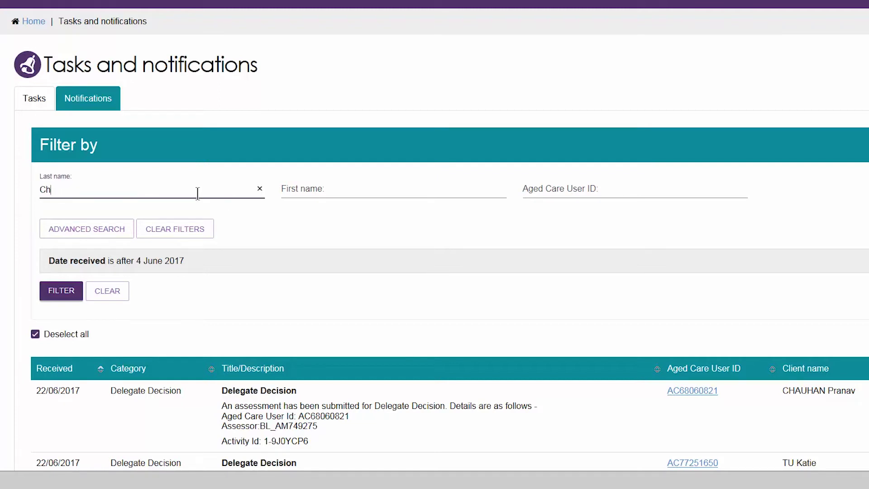
pyautogui.write('auhan')
pyautogui.hotkey('ctrl', 'a')
pyautogui.press('BackSpace')
pyautogui.press('Tab')
pyautogui.press('Tab')
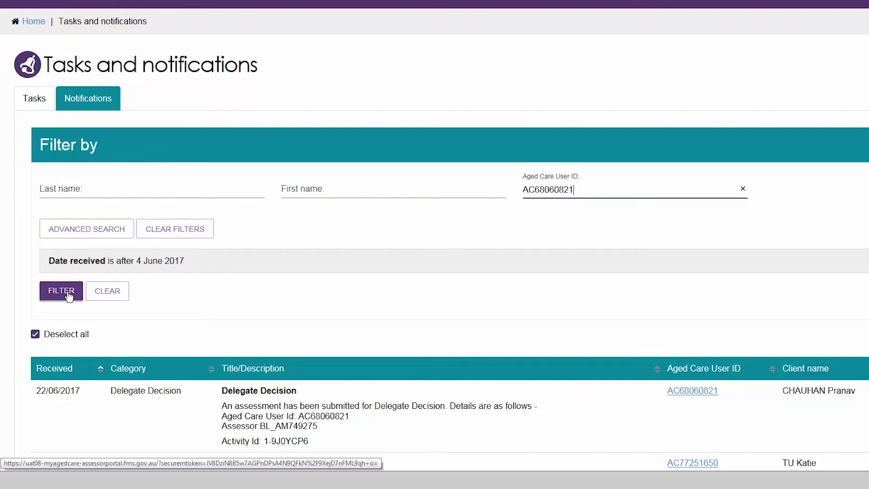
# Add a Category filter set to Delegate Decision in the notification search
pyautogui.click(86, 229)
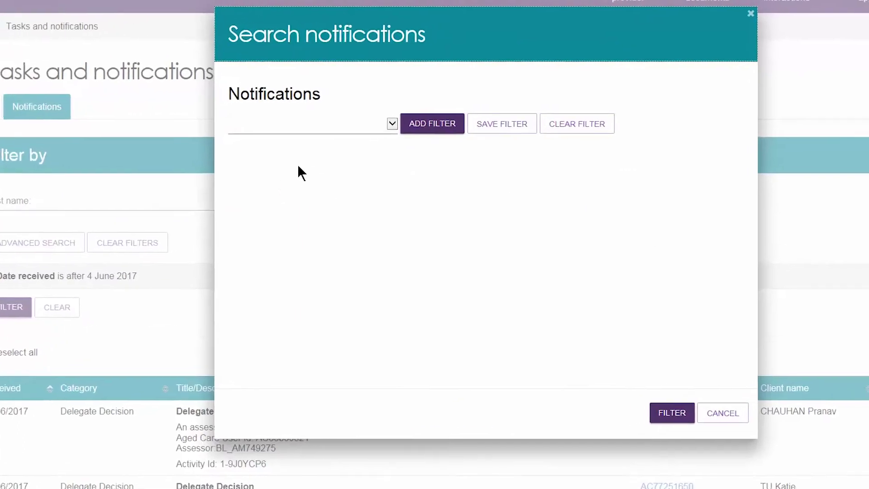
pyautogui.click(347, 126)
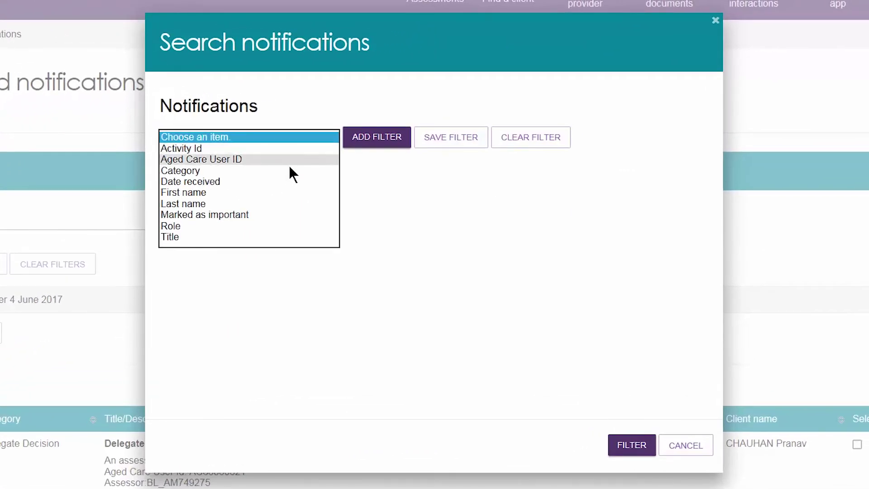
pyautogui.click(291, 170)
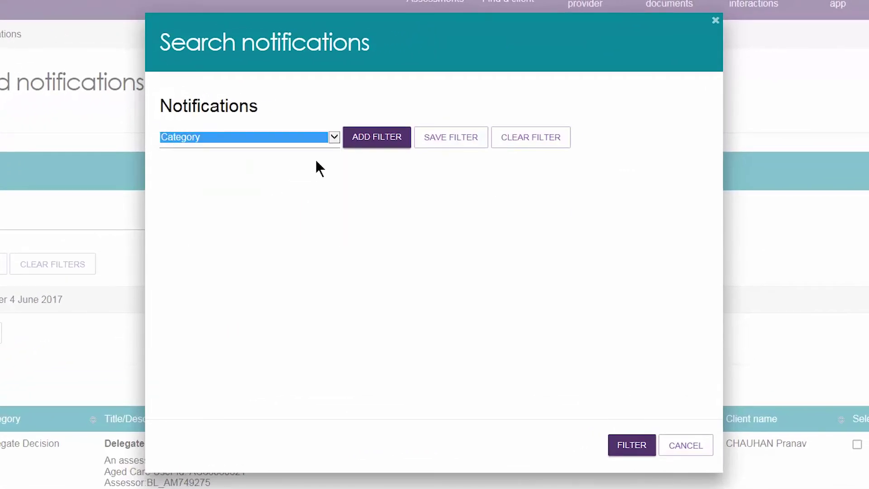
pyautogui.click(361, 142)
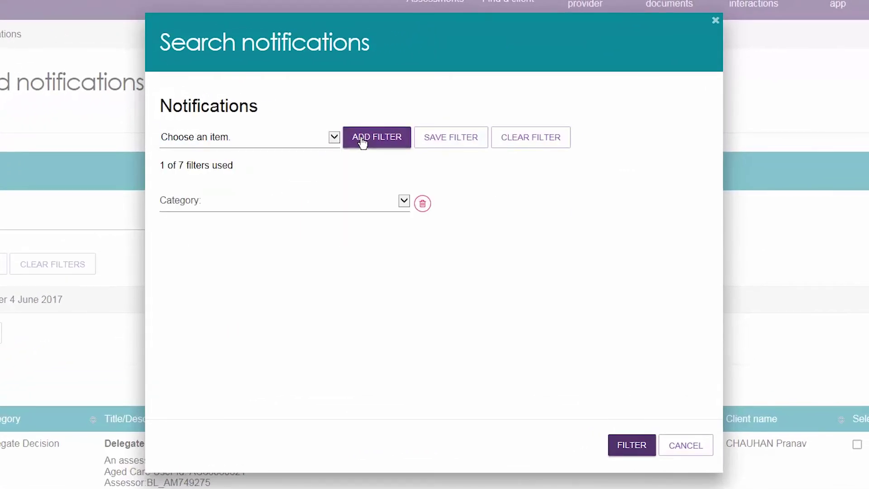
pyautogui.click(313, 200)
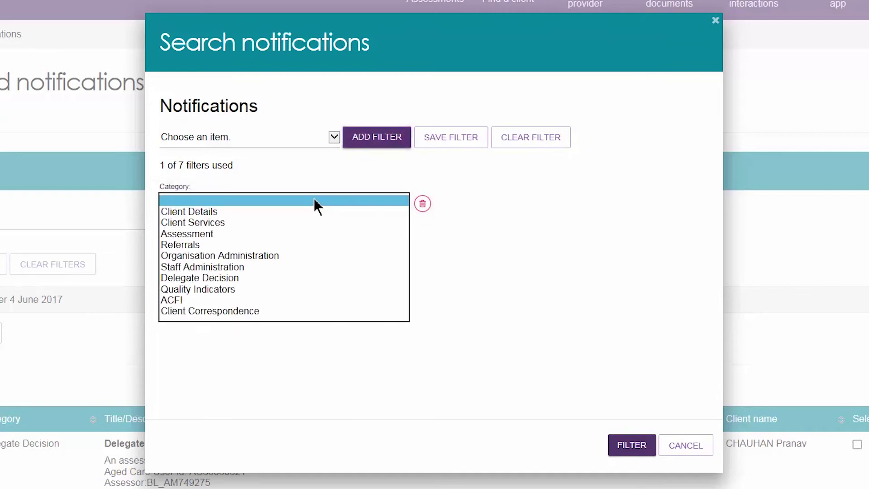
pyautogui.click(306, 277)
# Add a Role filter set to Assessor and apply the filters
pyautogui.click(329, 137)
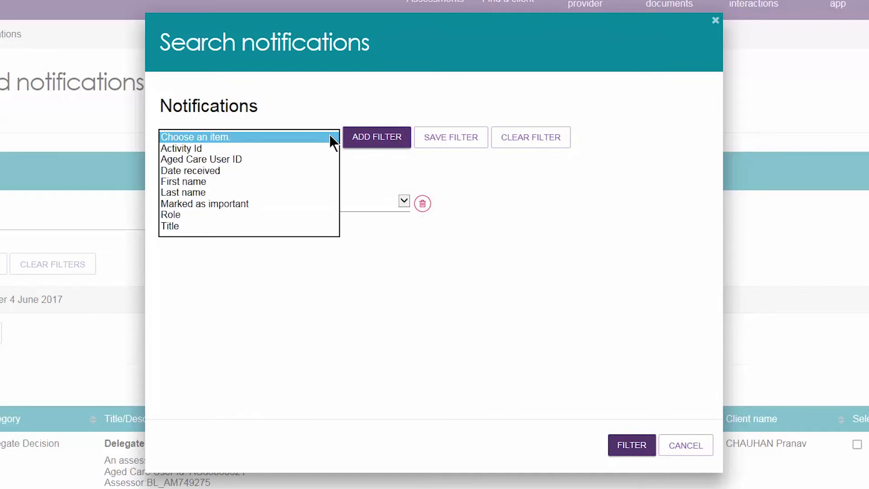
pyautogui.click(314, 214)
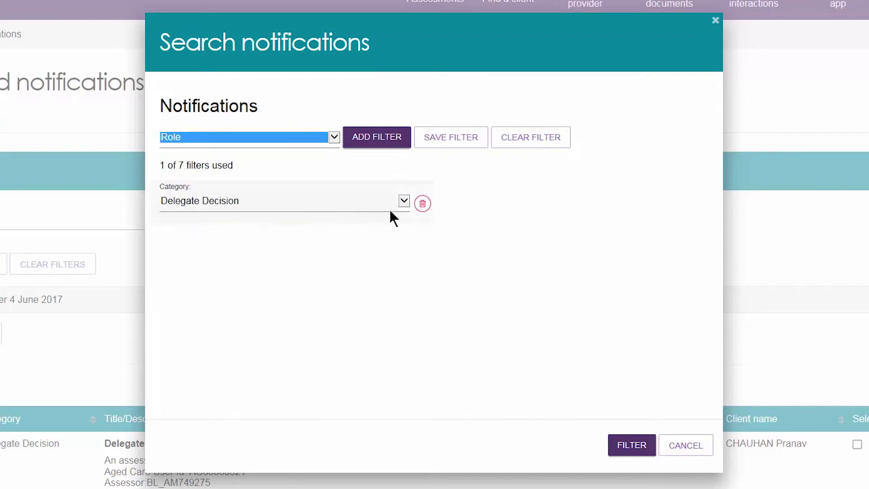
pyautogui.click(383, 145)
pyautogui.click(514, 201)
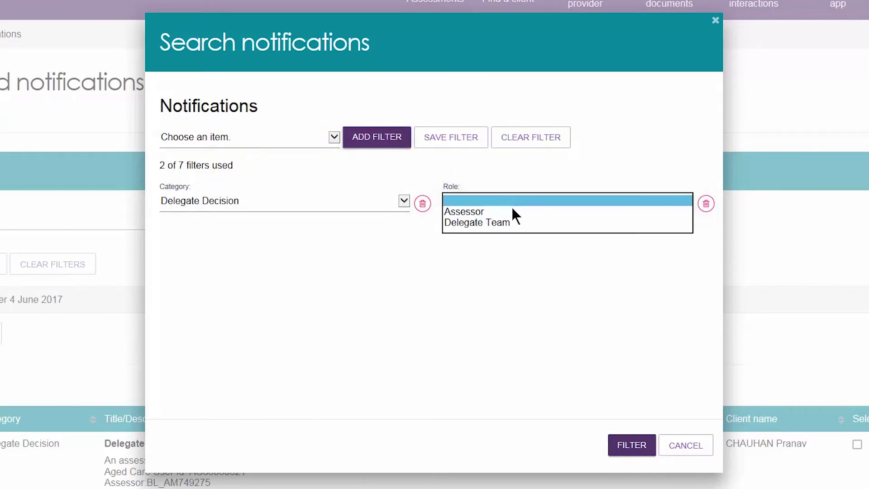
pyautogui.click(512, 213)
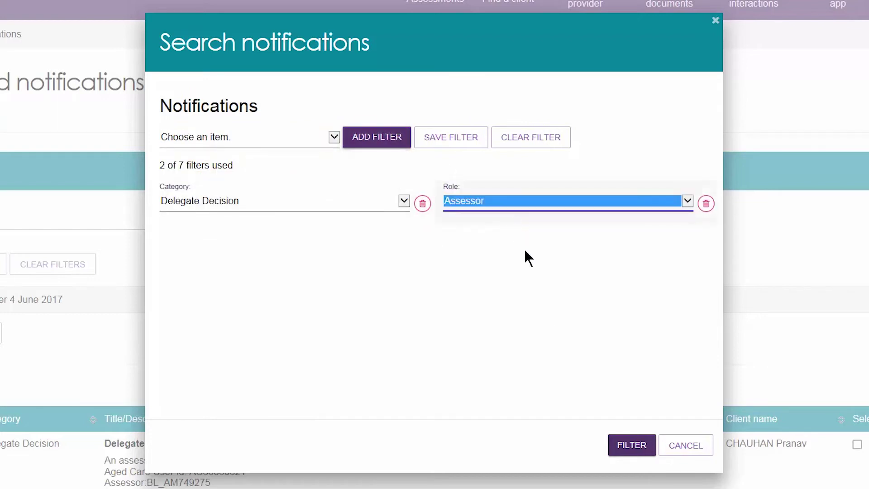
pyautogui.click(632, 445)
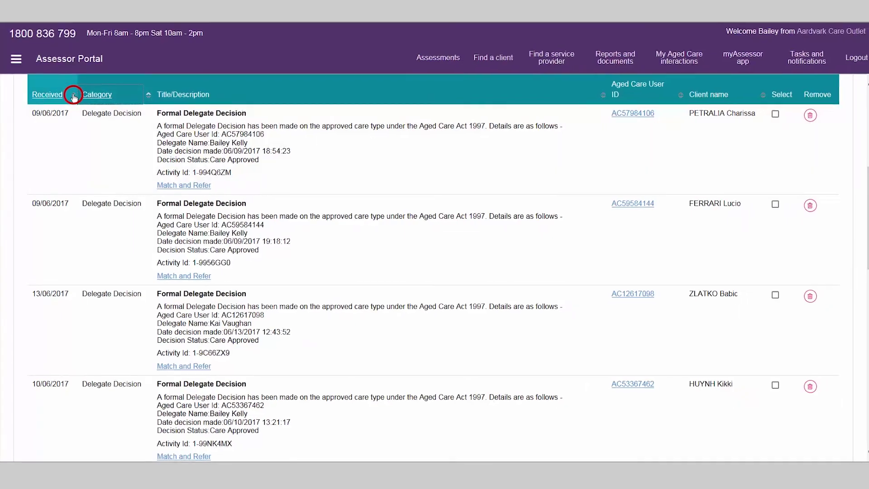
# Sort notifications by Received date, then go to the Manage Preferences tab
pyautogui.click(73, 95)
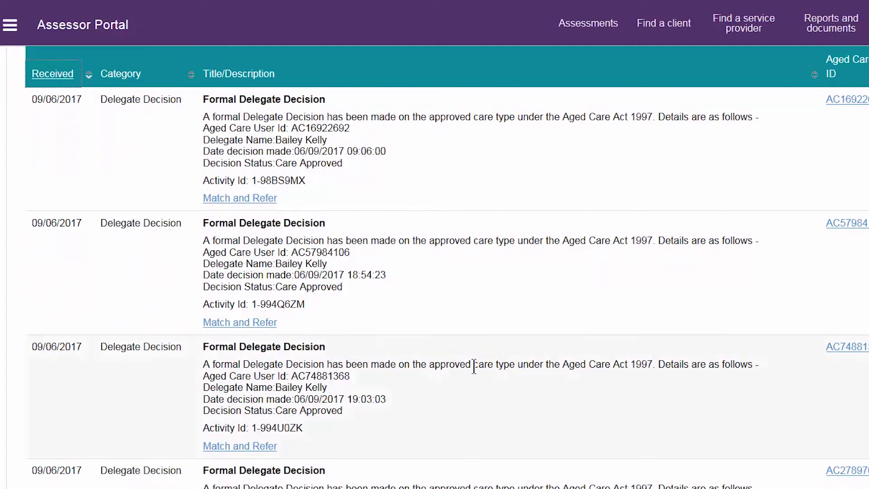
pyautogui.click(252, 200)
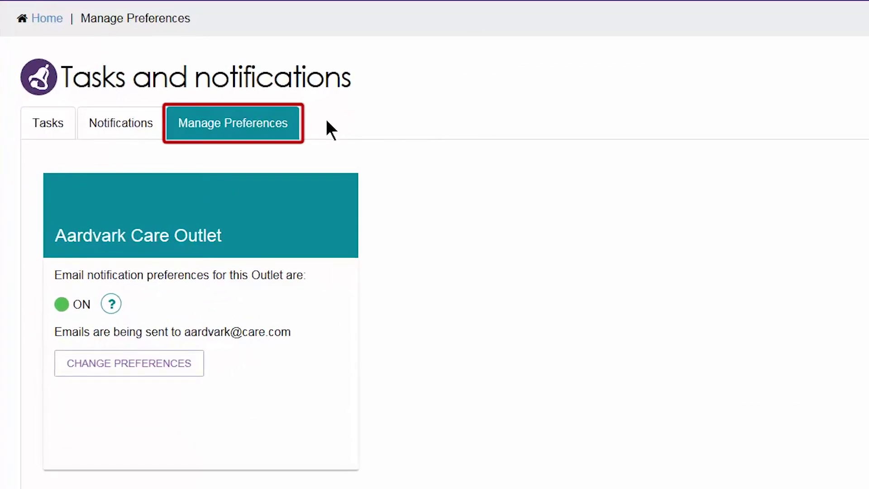
# Set the outlet's emails to send Daily, leaving portal notifications on Yes
pyautogui.click(171, 374)
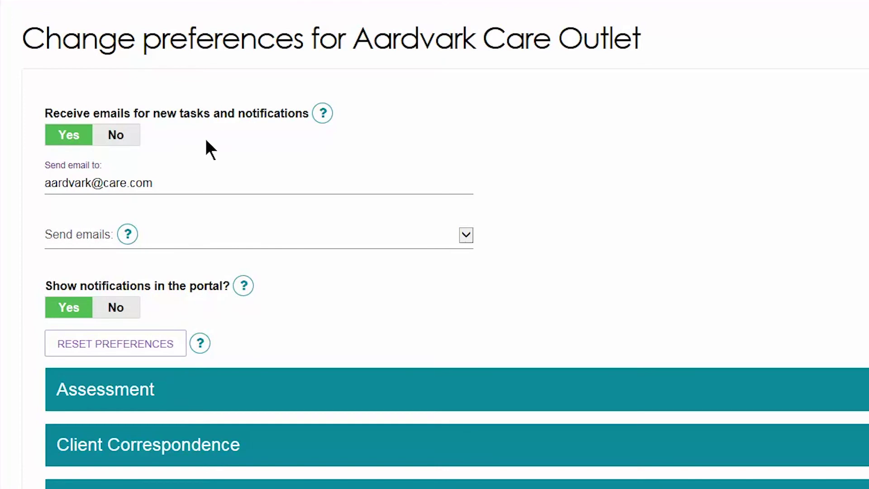
pyautogui.click(218, 229)
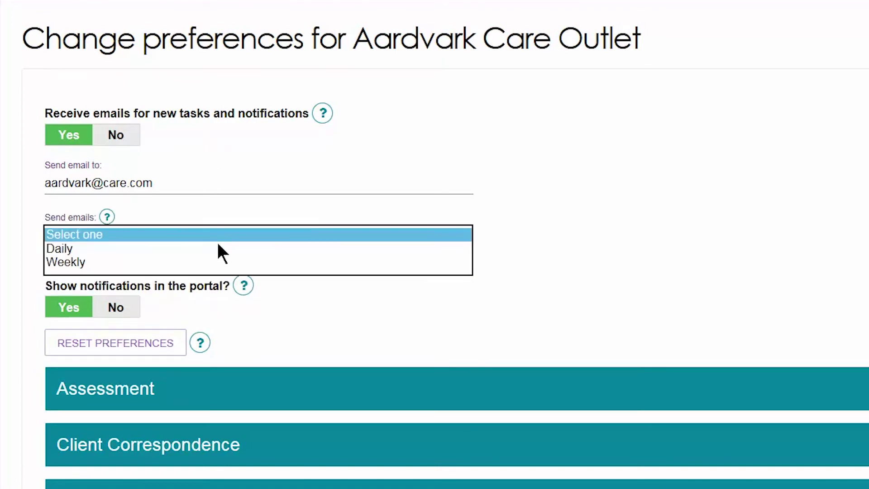
pyautogui.click(217, 247)
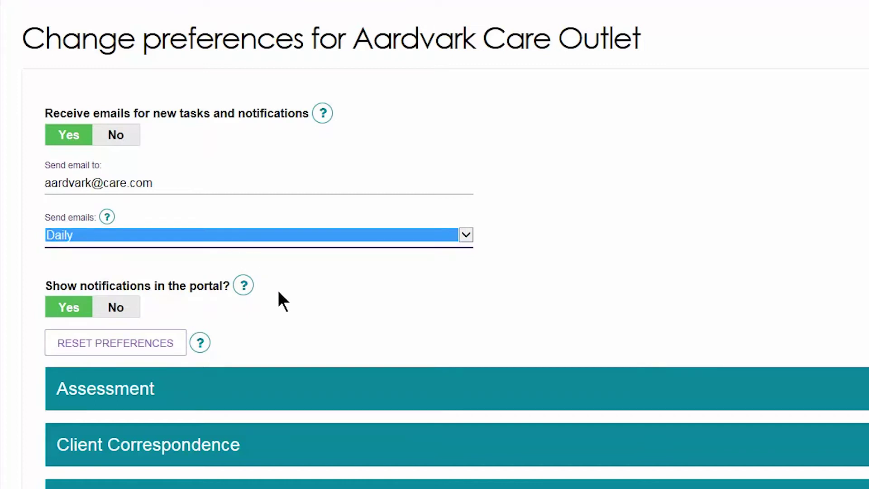
pyautogui.click(135, 315)
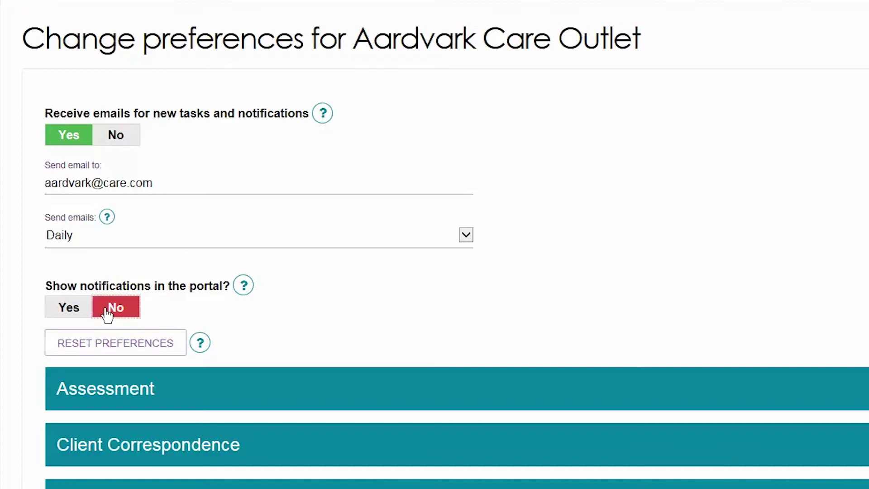
pyautogui.click(71, 312)
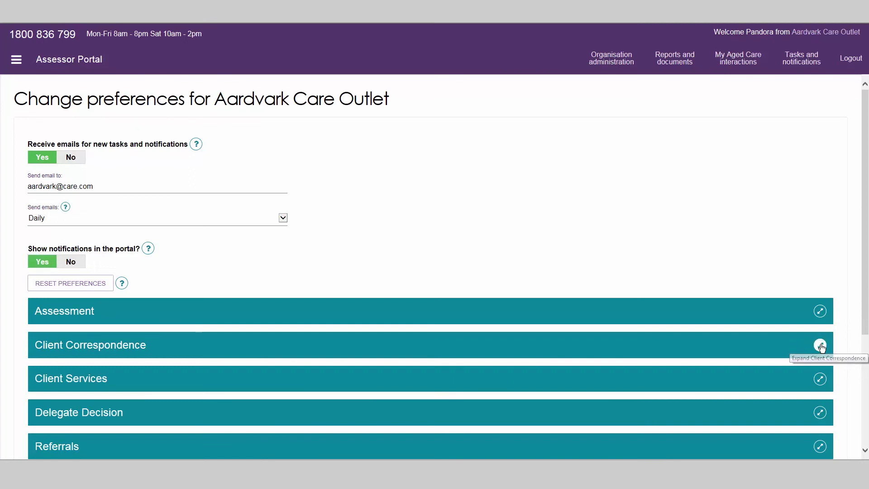
# Make 'Client assigned a home care package' notifications email Daily and show as important
pyautogui.click(819, 345)
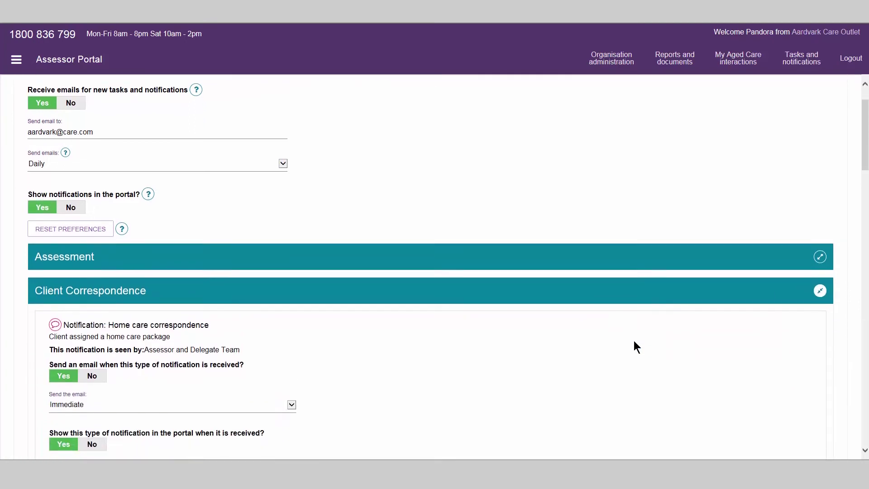
pyautogui.scroll(-4, 634, 341)
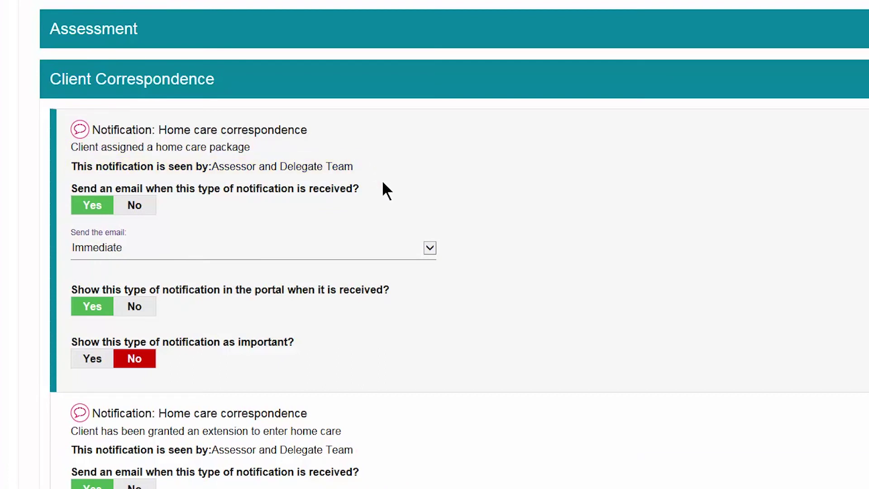
pyautogui.click(392, 243)
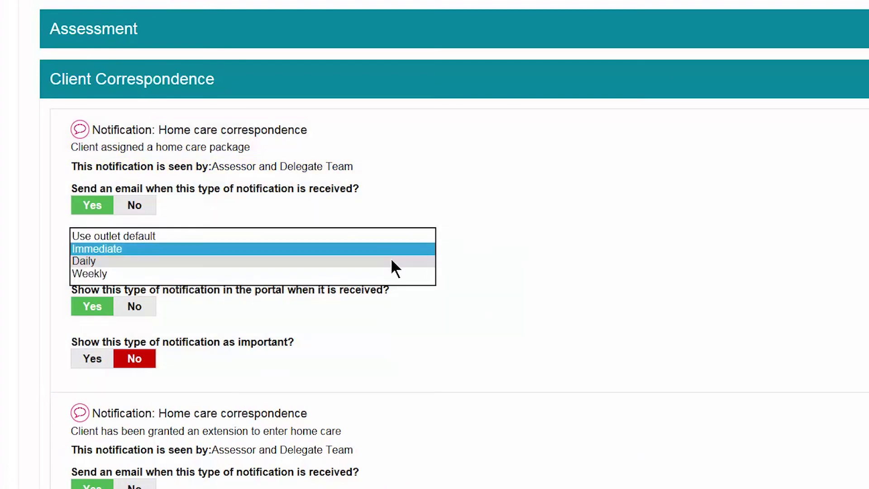
pyautogui.click(393, 261)
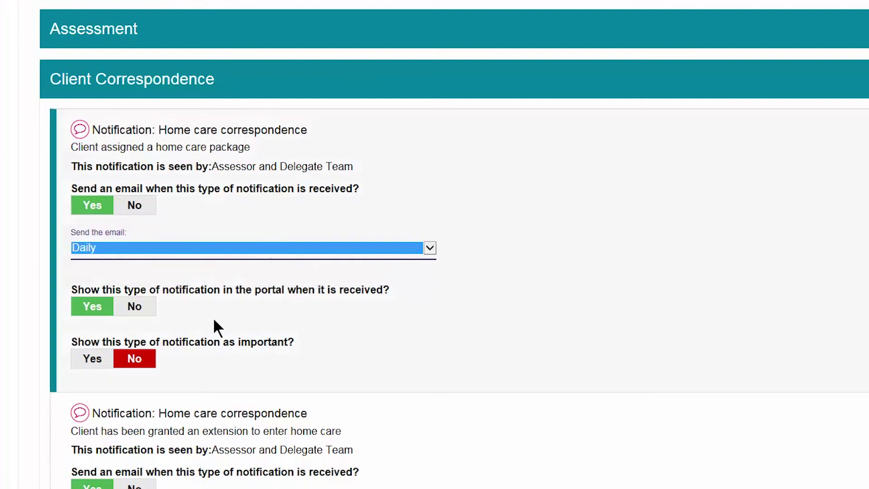
pyautogui.click(90, 360)
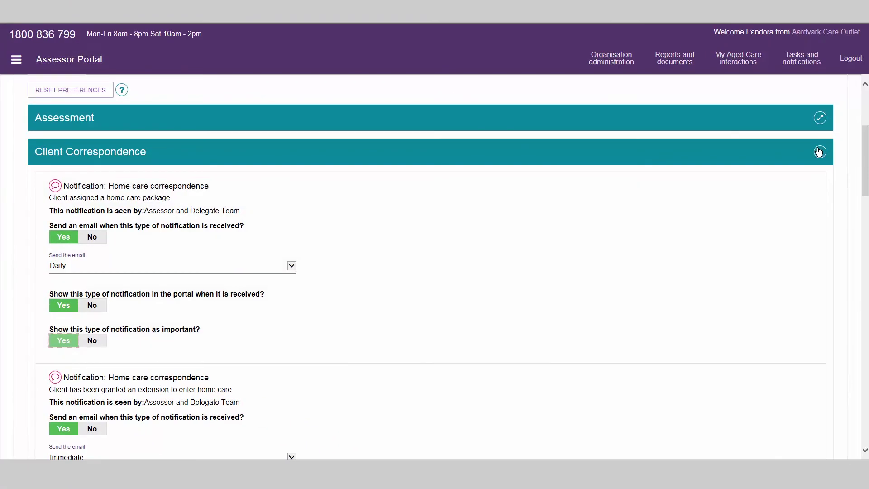
pyautogui.click(820, 152)
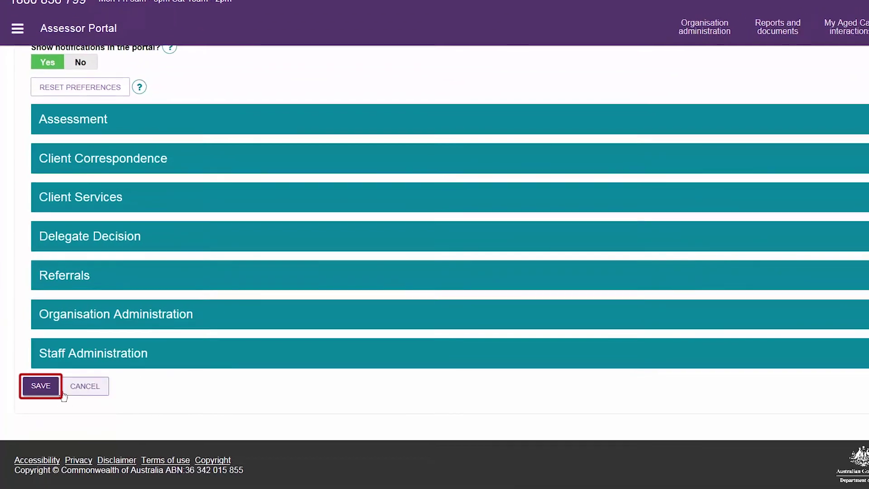
# Save the outlet's Daily-email notification preferences
pyautogui.click(43, 396)
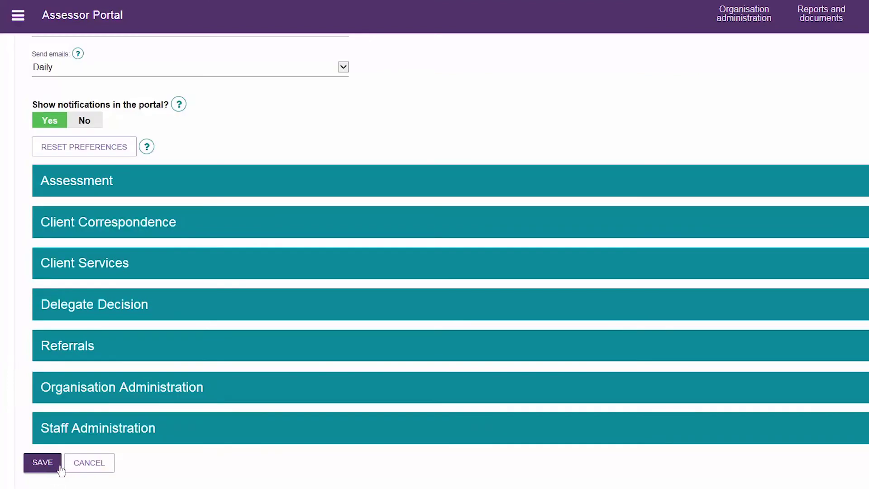